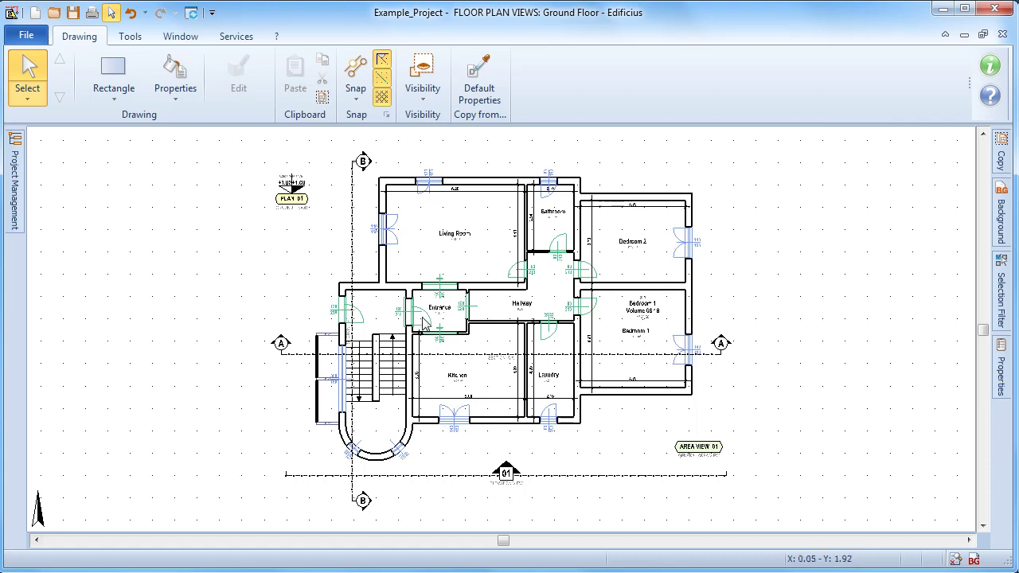
# Select the Living Room's top wall and inspect its Main layer options without changing them.
pyautogui.click(470, 187)
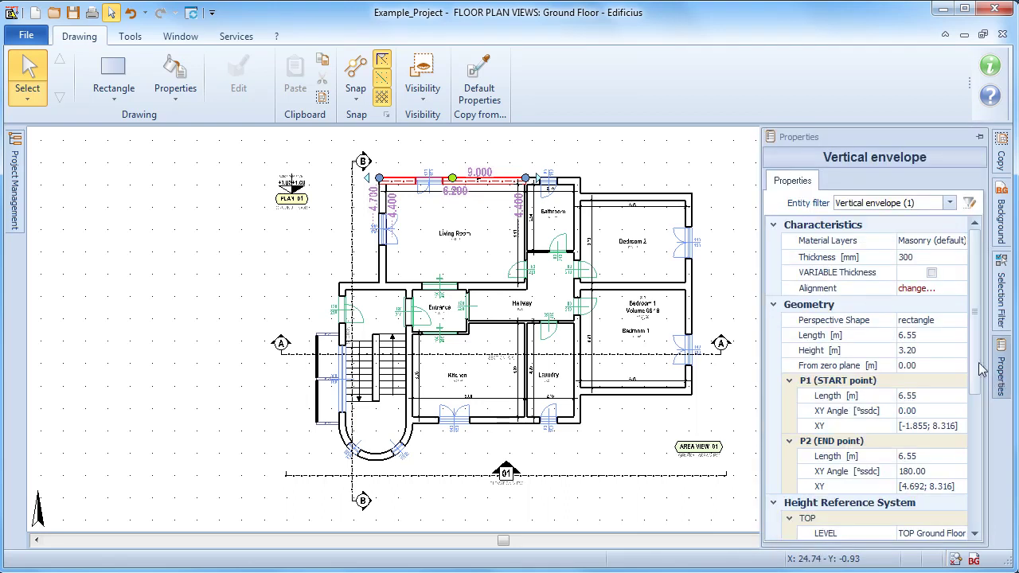
pyautogui.moveTo(974, 342); pyautogui.dragTo(985, 509)
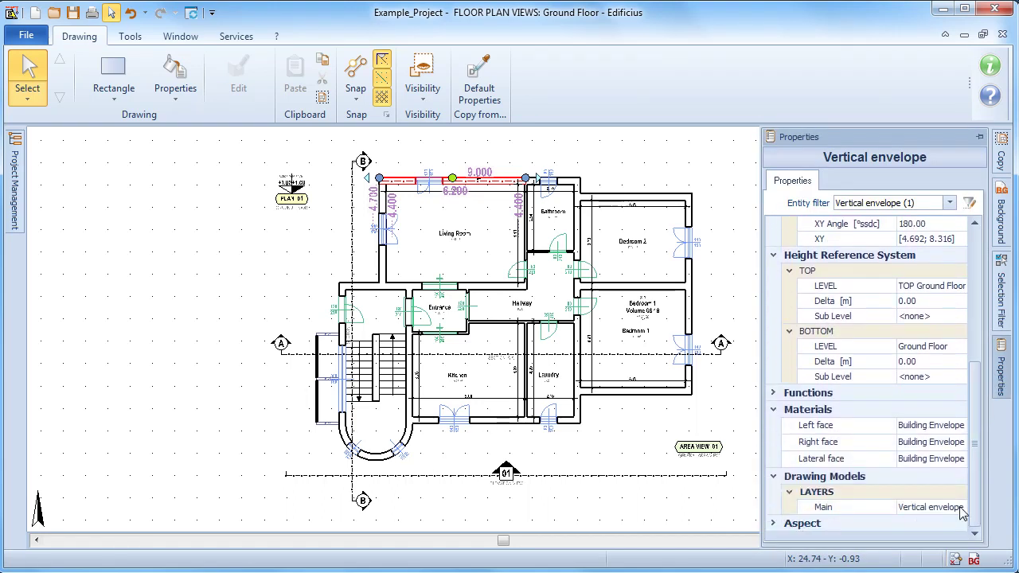
pyautogui.click(918, 508)
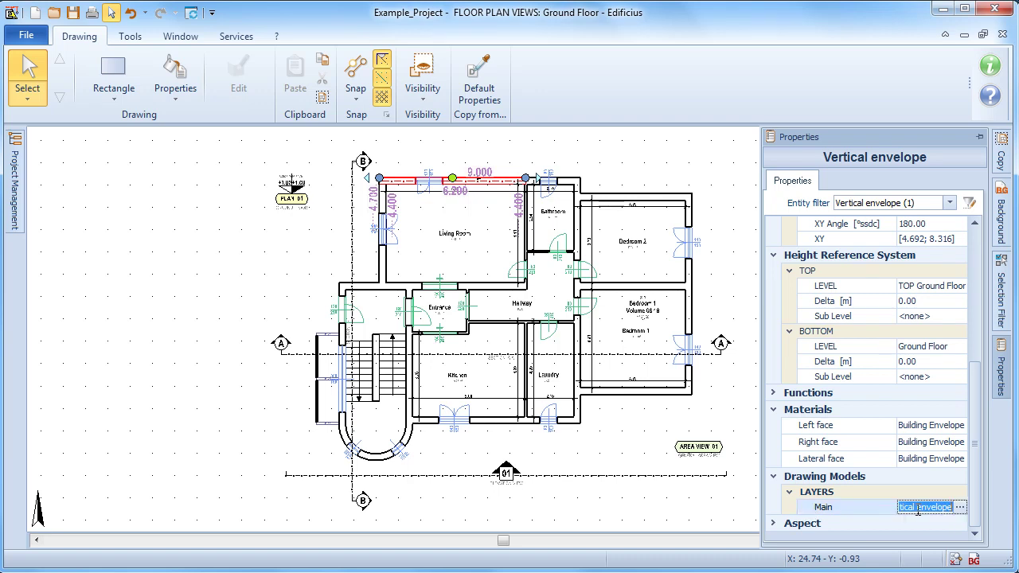
pyautogui.click(960, 507)
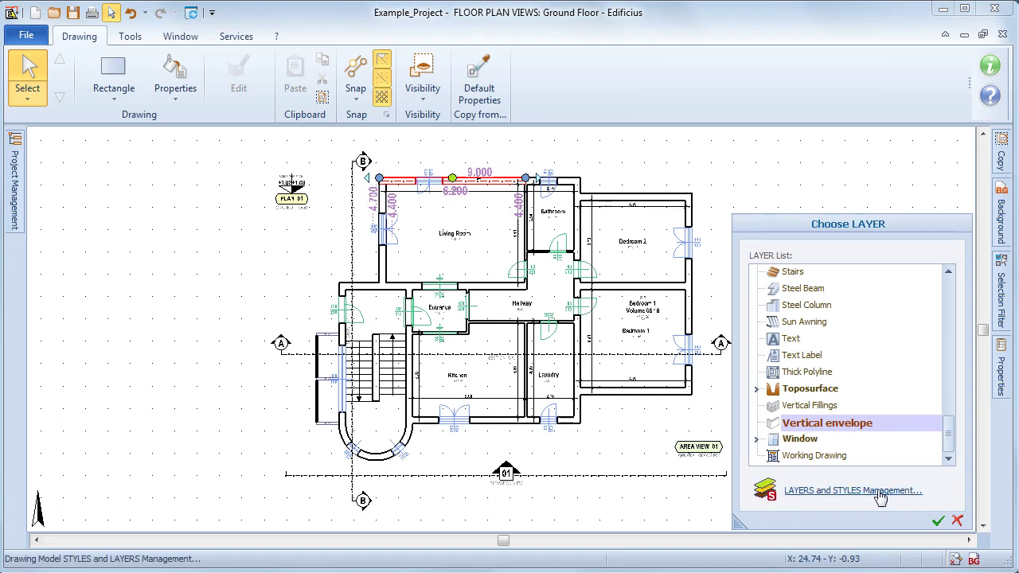
pyautogui.click(958, 522)
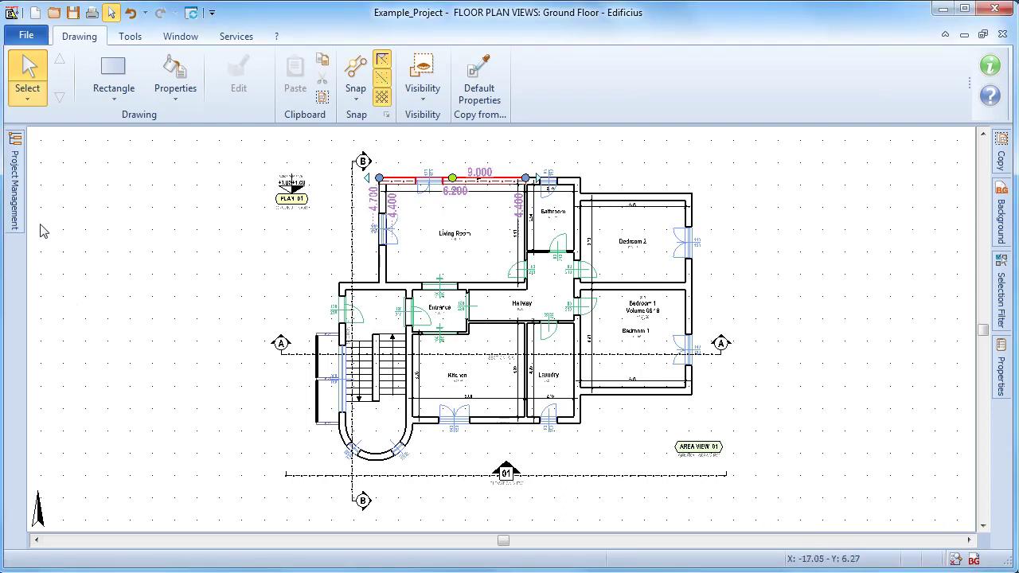
# Open the 01 GROUND FLOOR floor plan drawing model and pan it left.
pyautogui.click(16, 171)
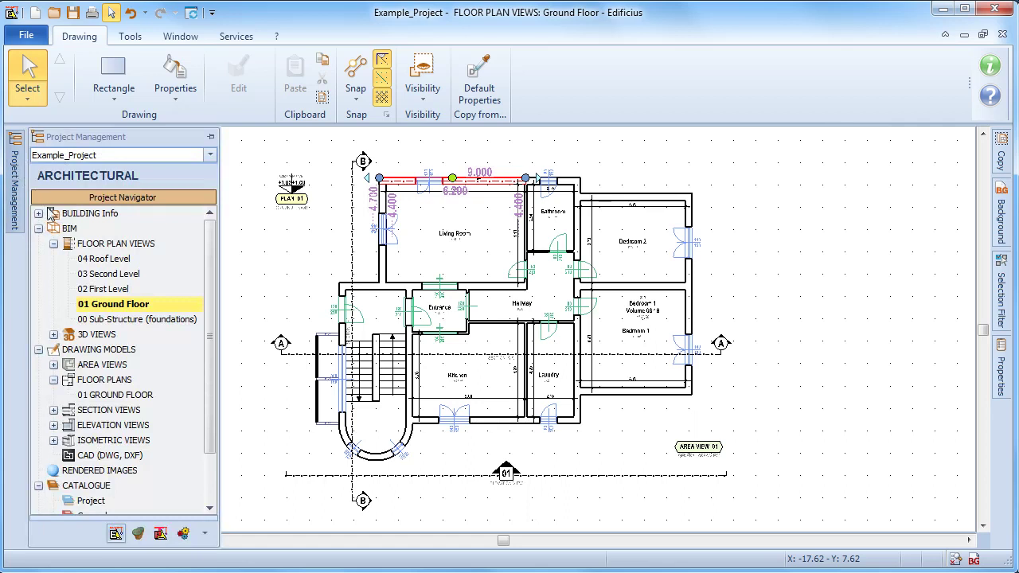
pyautogui.click(105, 399)
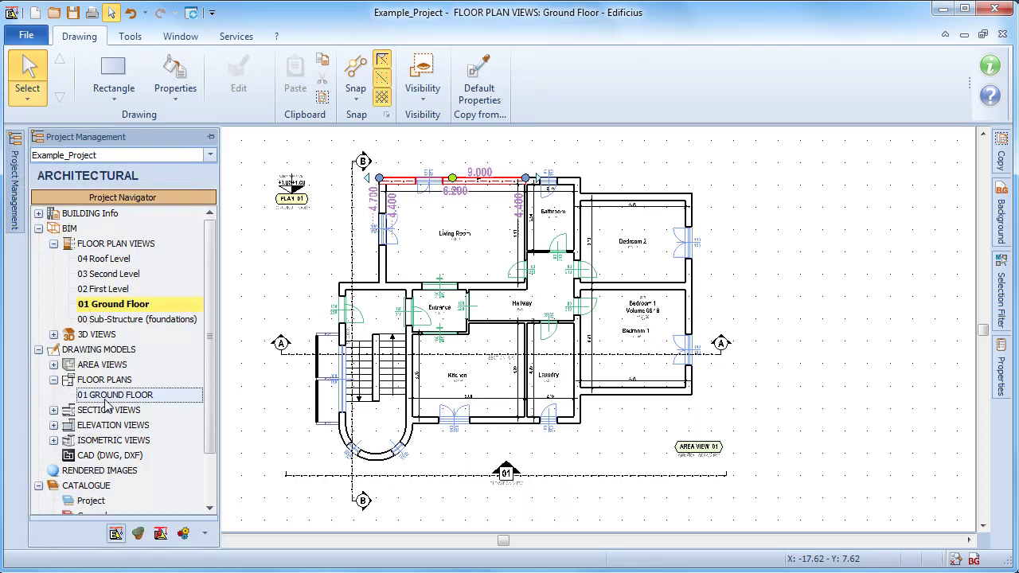
pyautogui.doubleClick(136, 398)
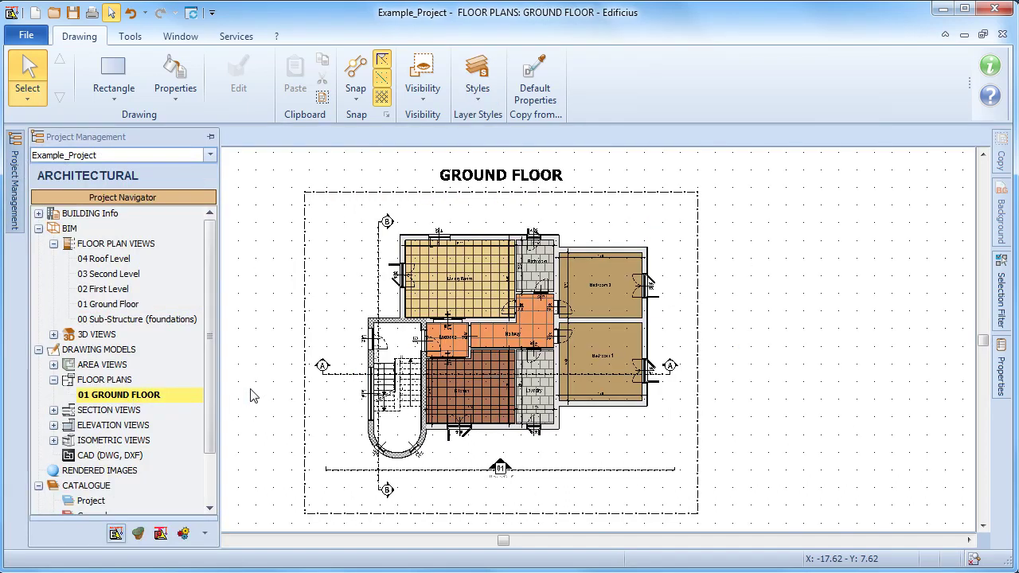
pyautogui.moveTo(620, 471); pyautogui.dragTo(331, 439, button='middle')
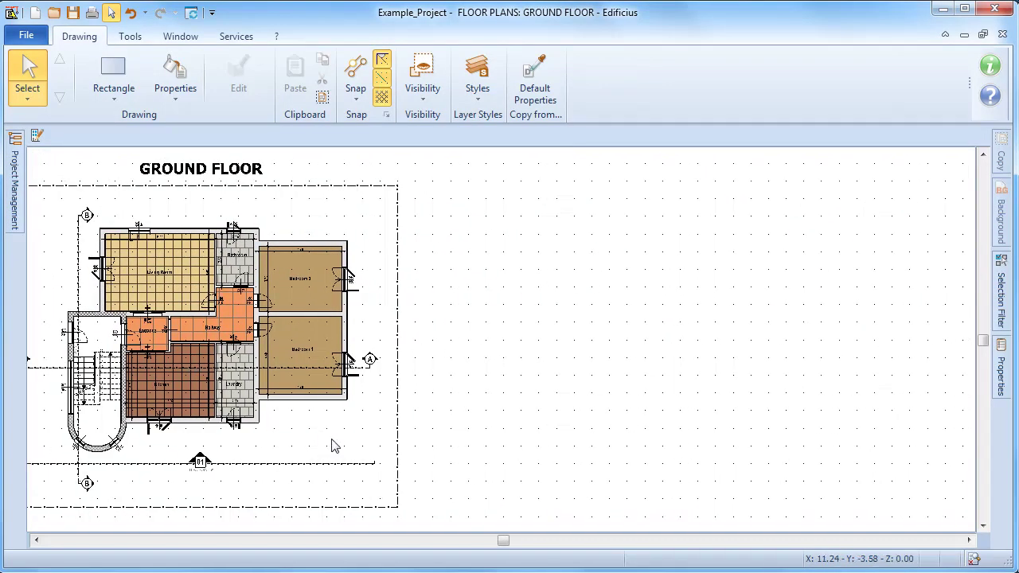
# Open the Styles > Edit... layer manager, keep the current style, and select Vertical envelope.
pyautogui.click(481, 100)
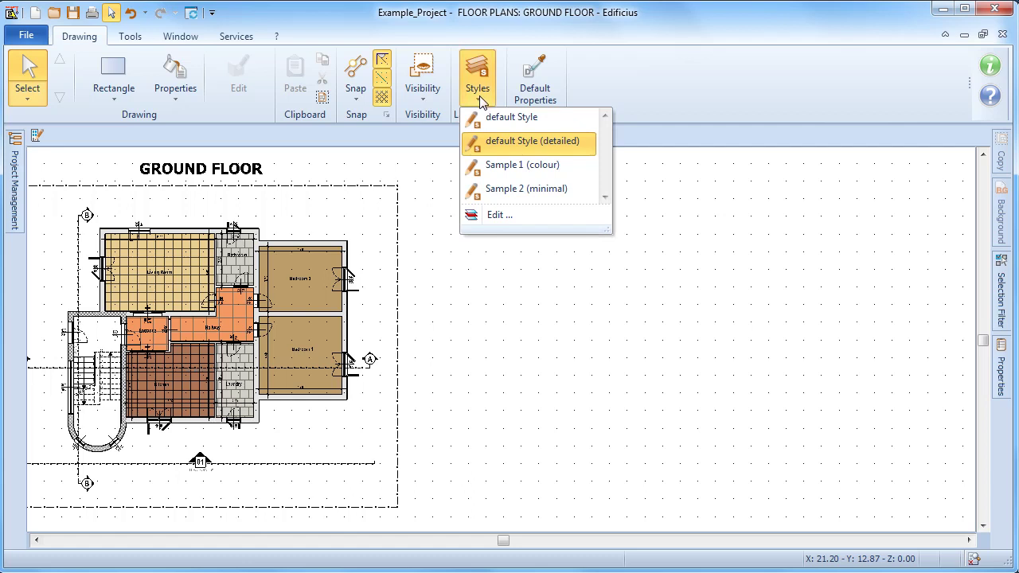
pyautogui.click(494, 216)
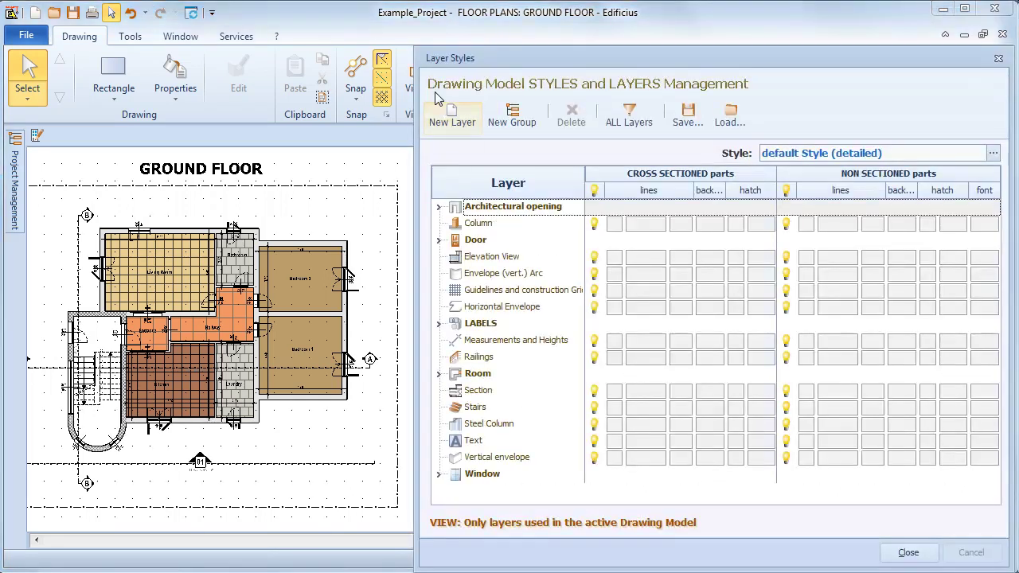
pyautogui.click(992, 152)
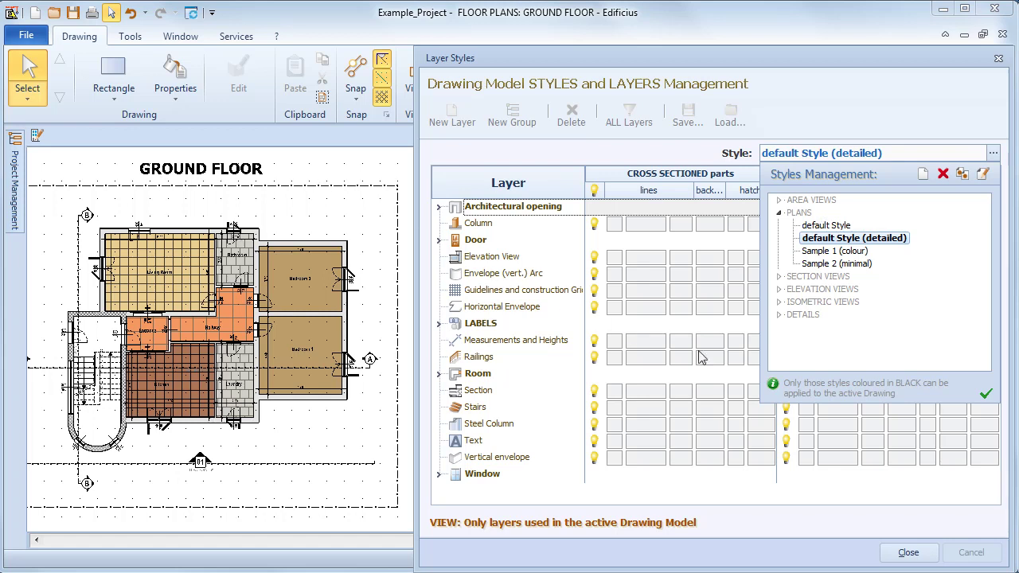
pyautogui.click(986, 393)
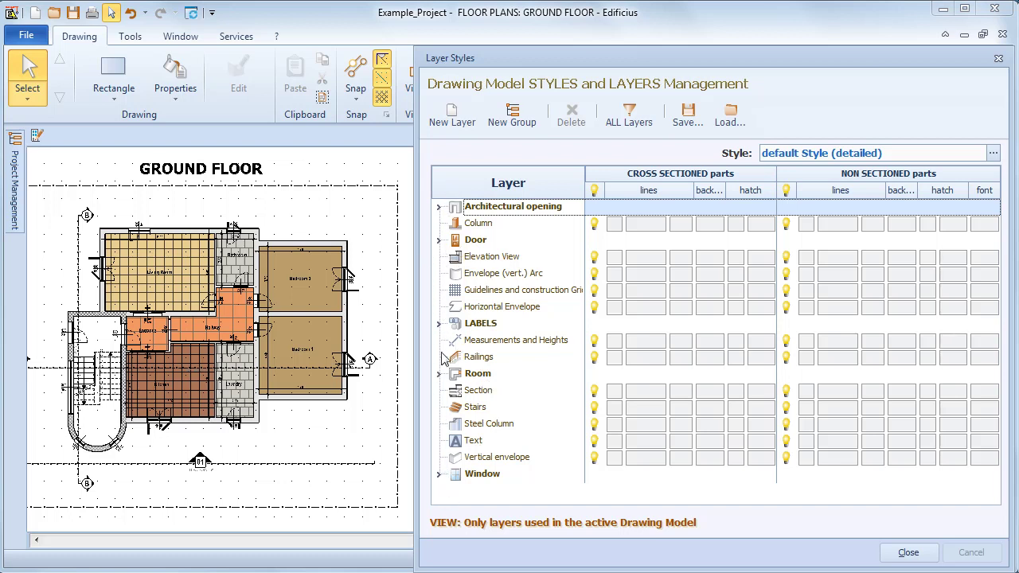
pyautogui.click(493, 459)
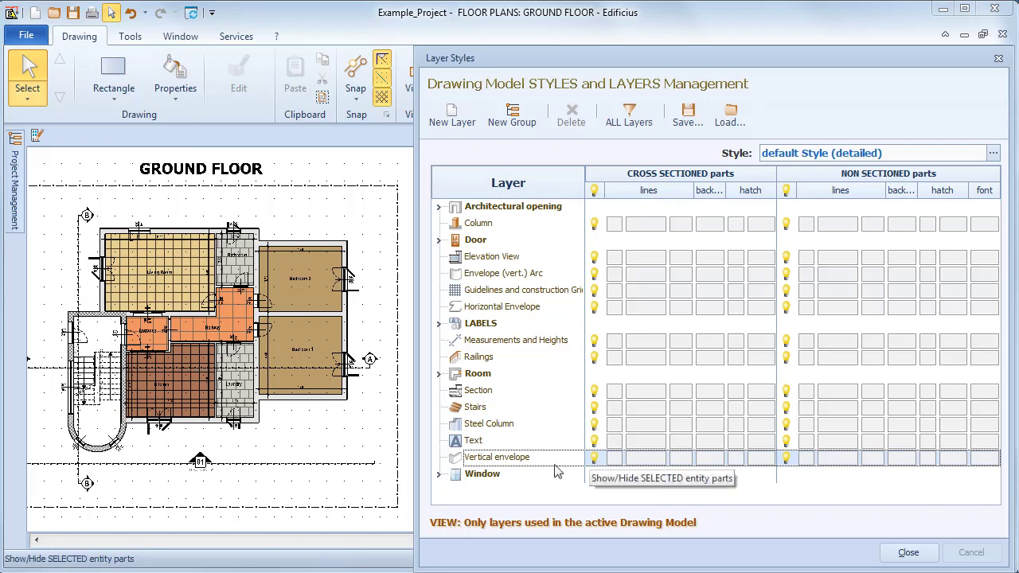
# Set the Vertical envelope cross-sectioned line colour to dark red.
pyautogui.click(620, 459)
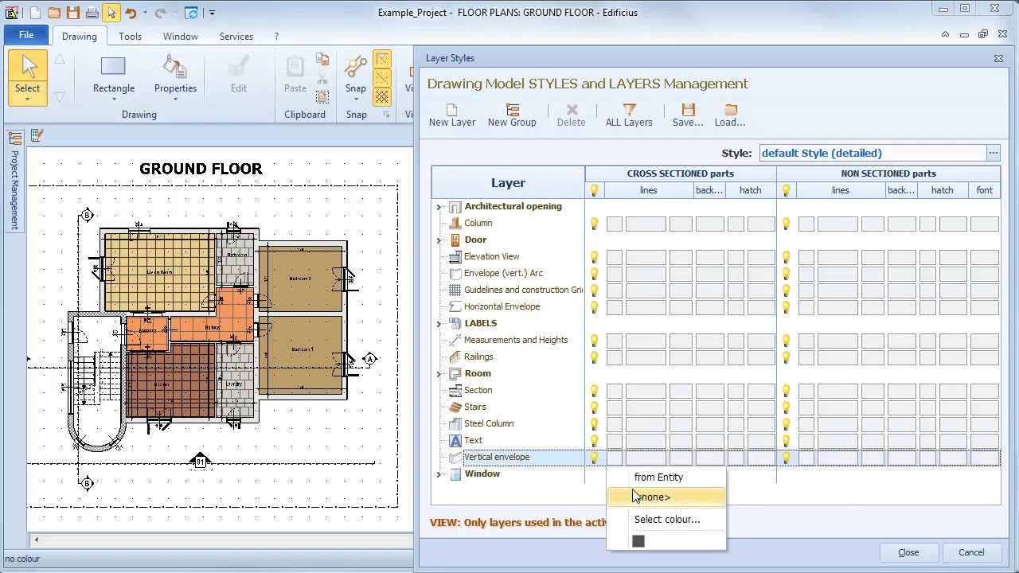
pyautogui.click(647, 519)
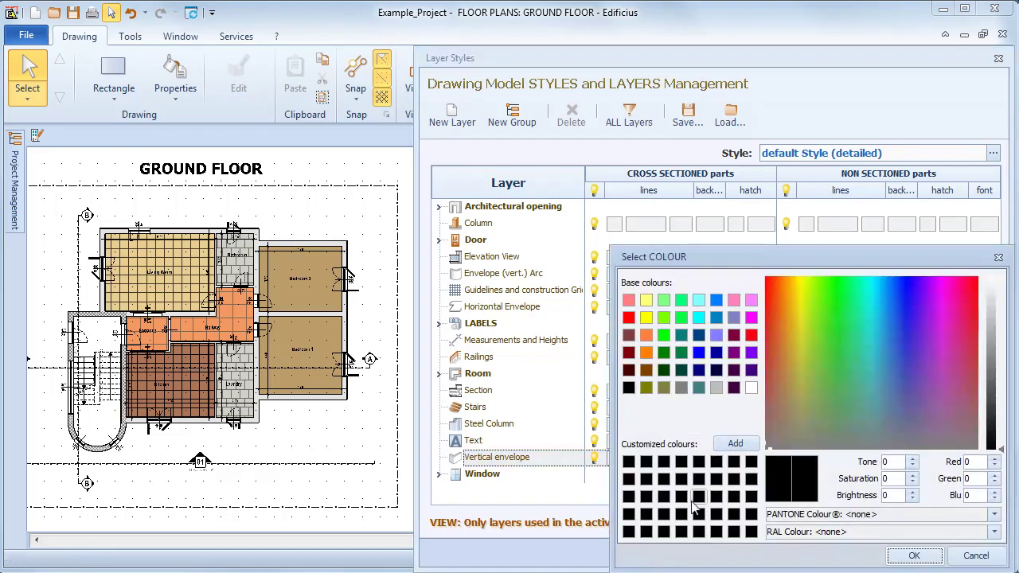
pyautogui.click(629, 353)
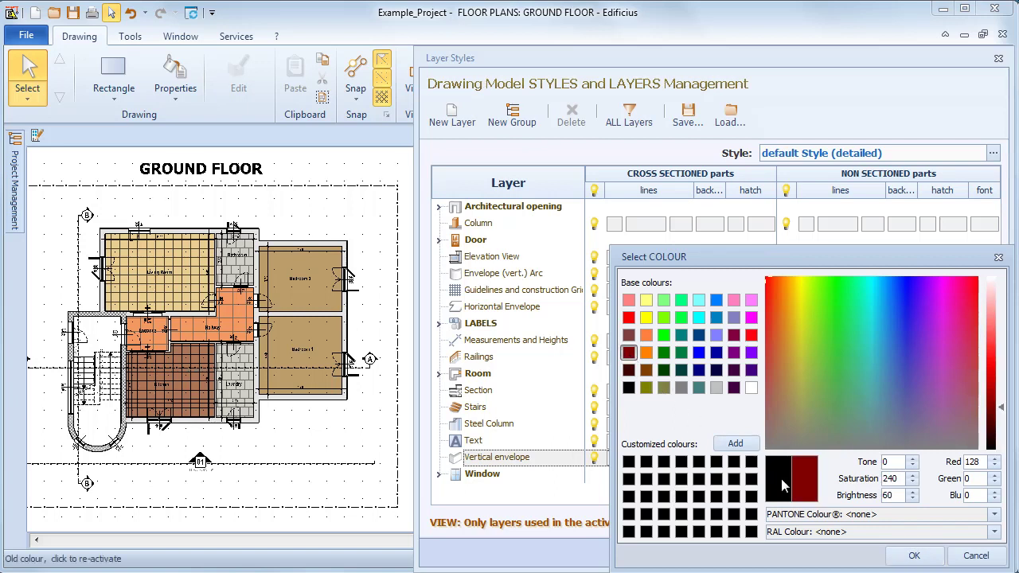
pyautogui.click(911, 556)
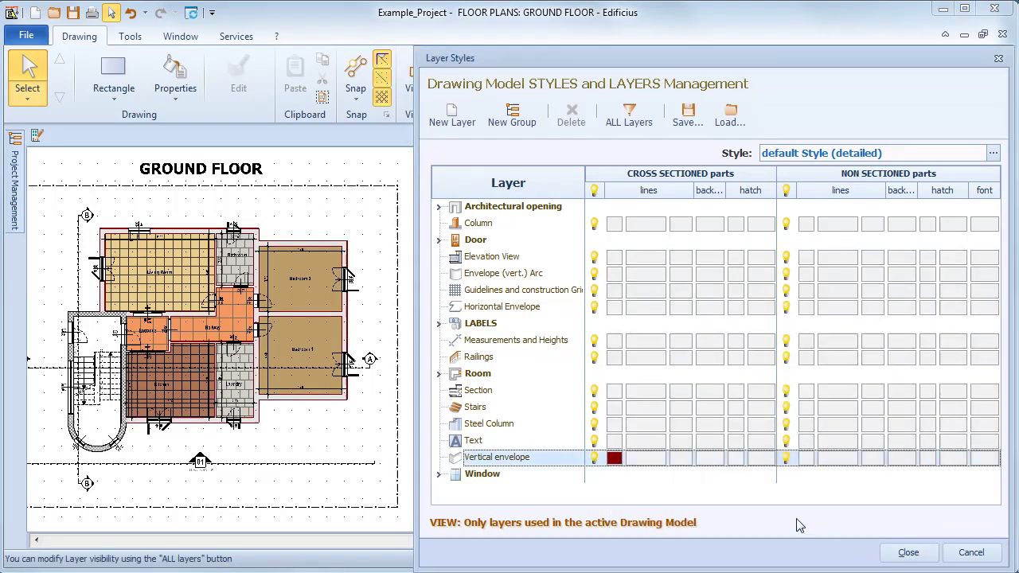
# Keep the line type and give the cut wall lines a thick 0.53 mm weight.
pyautogui.click(654, 461)
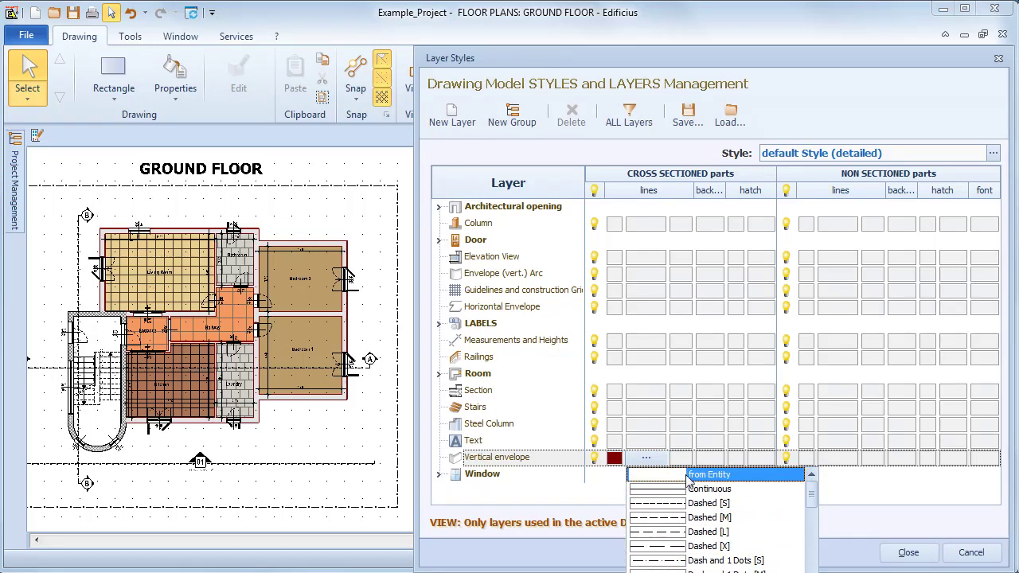
pyautogui.click(700, 479)
pyautogui.click(681, 458)
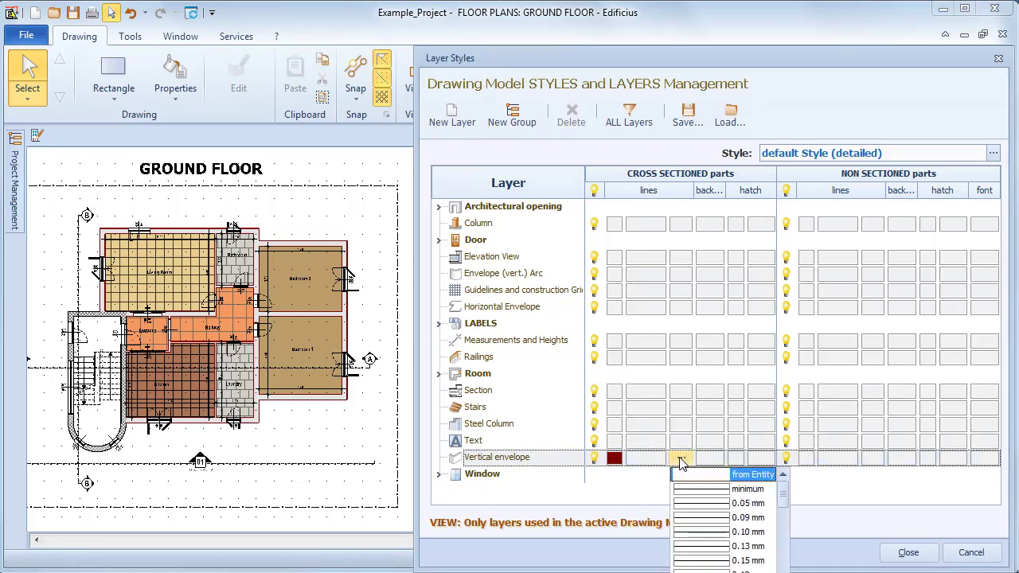
pyautogui.moveTo(782, 494); pyautogui.dragTo(790, 541)
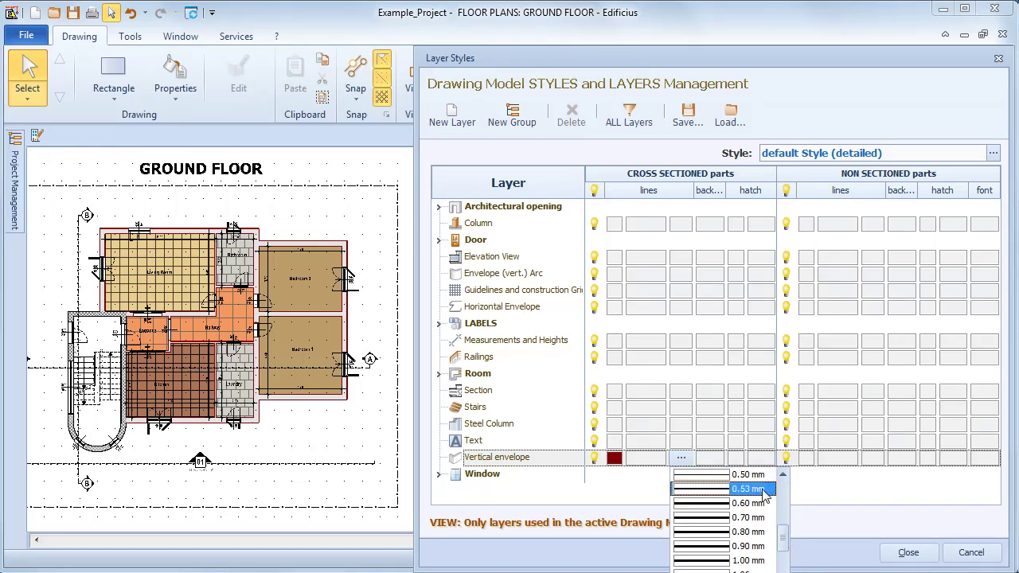
pyautogui.click(748, 487)
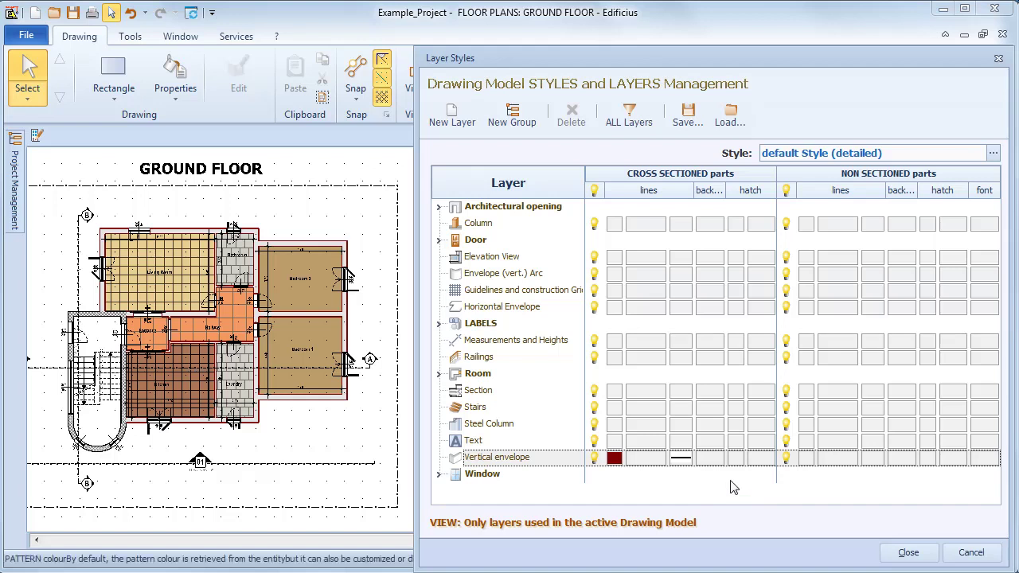
pyautogui.click(720, 460)
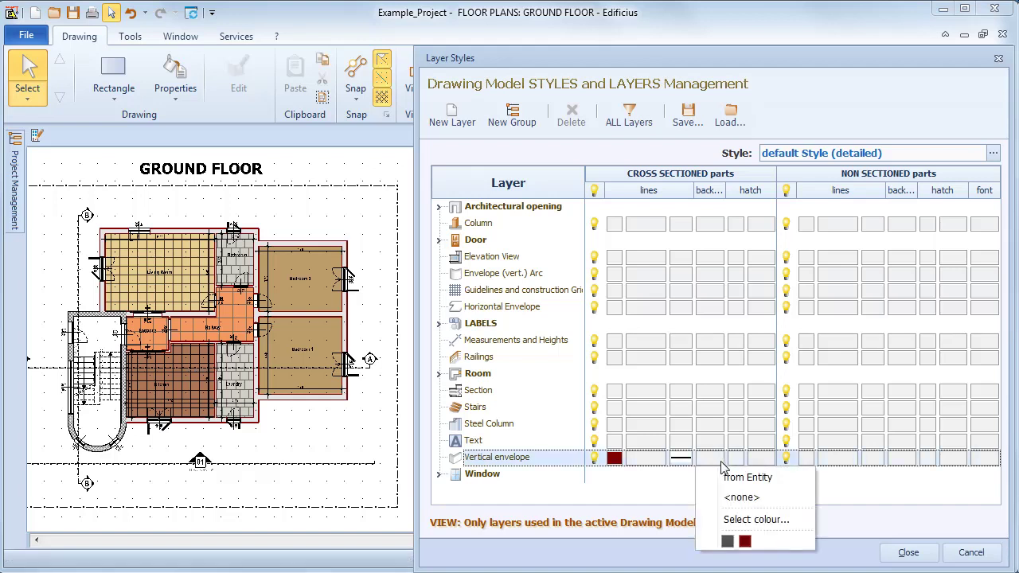
# Give the Vertical envelope cut walls a brown background fill.
pyautogui.click(741, 520)
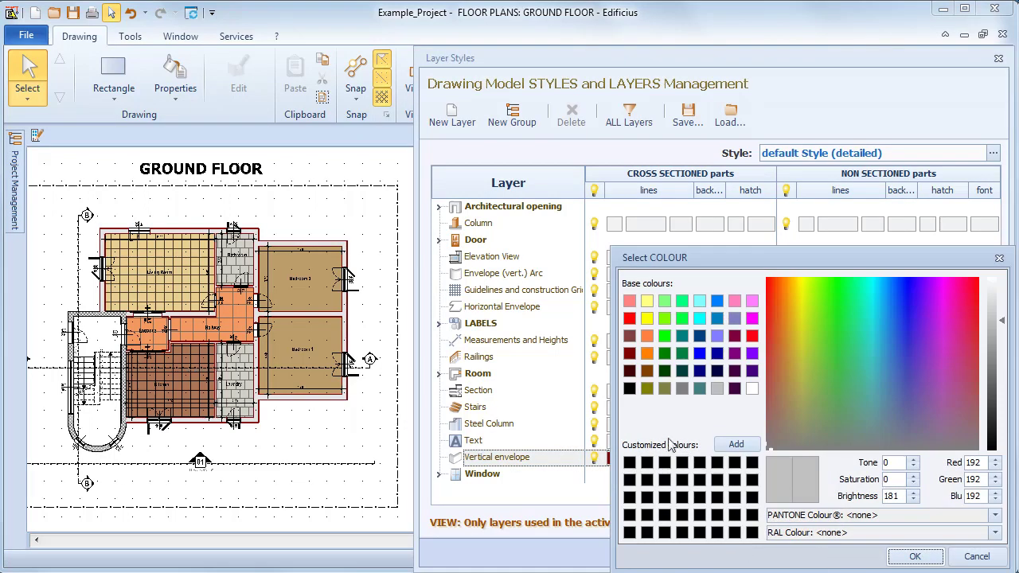
pyautogui.click(647, 371)
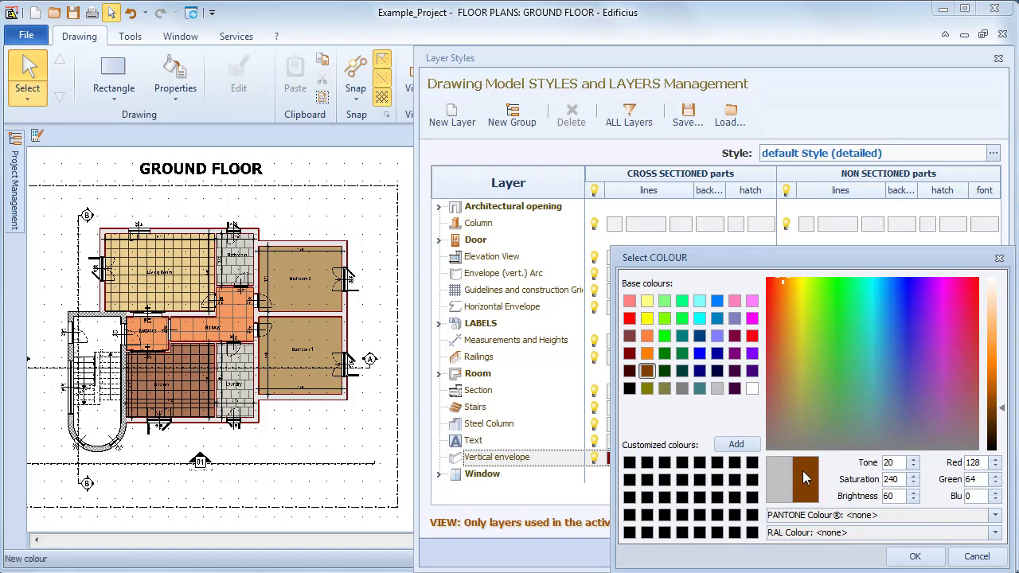
pyautogui.click(908, 557)
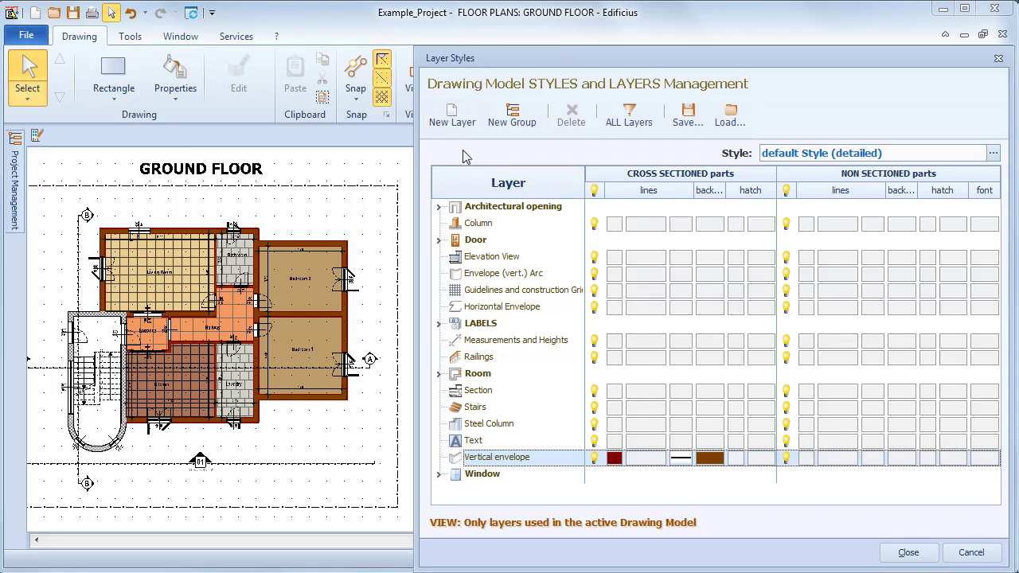
# Add a new layer named 'My Layer' and close the layer styles window.
pyautogui.click(451, 128)
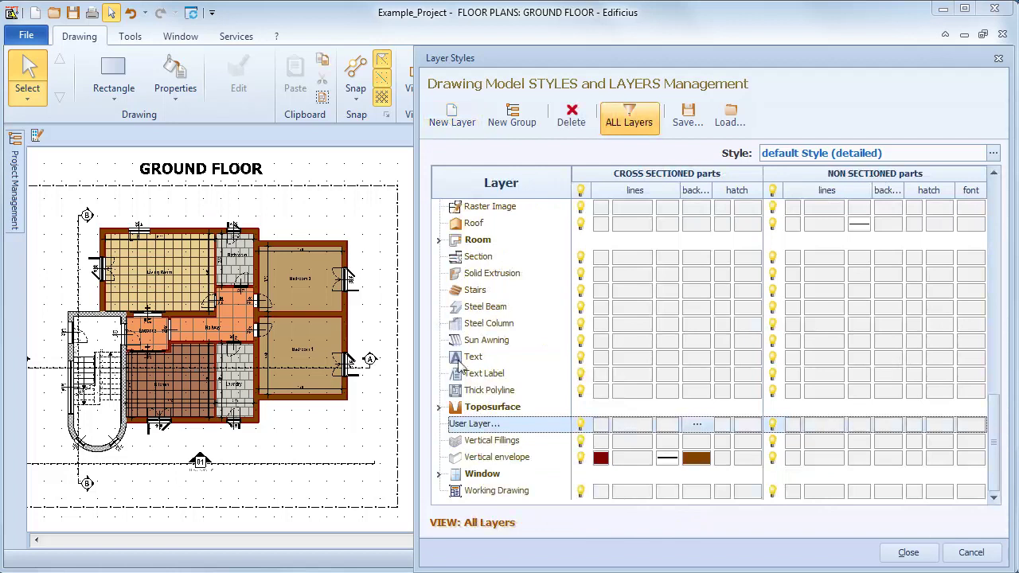
pyautogui.click(470, 426)
pyautogui.write('My Layer')
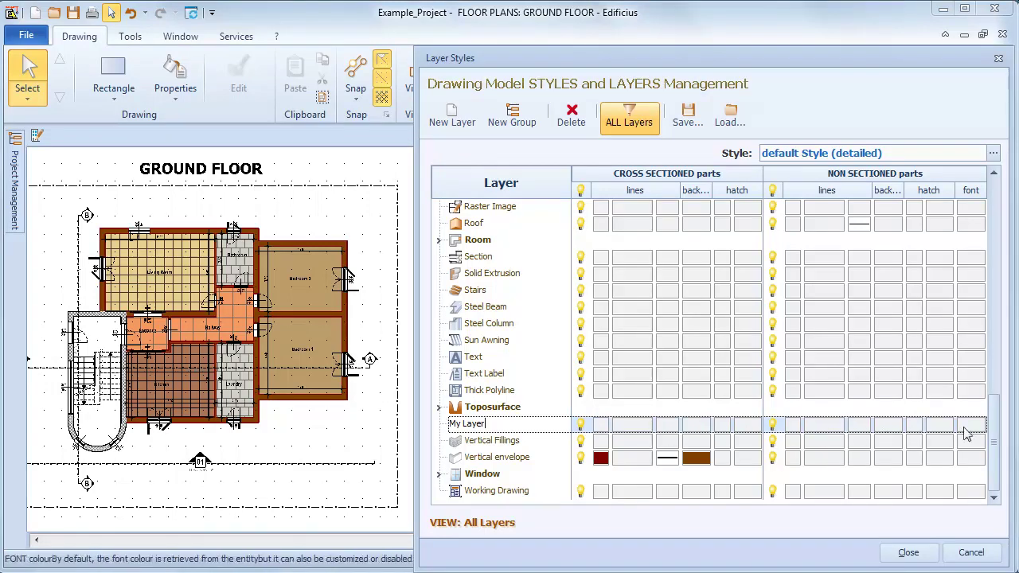
pyautogui.press('Return')
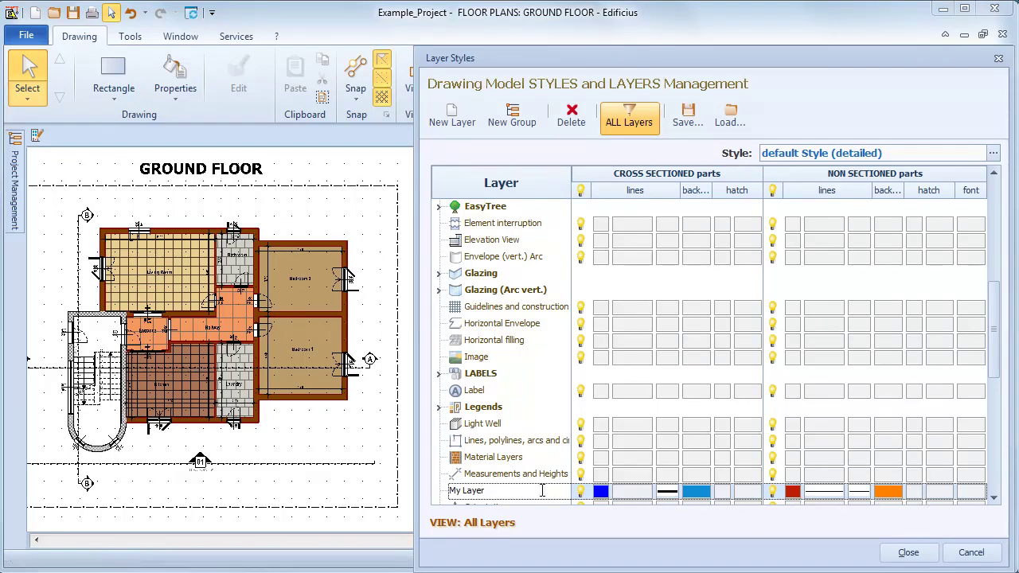
pyautogui.click(551, 493)
pyautogui.click(907, 553)
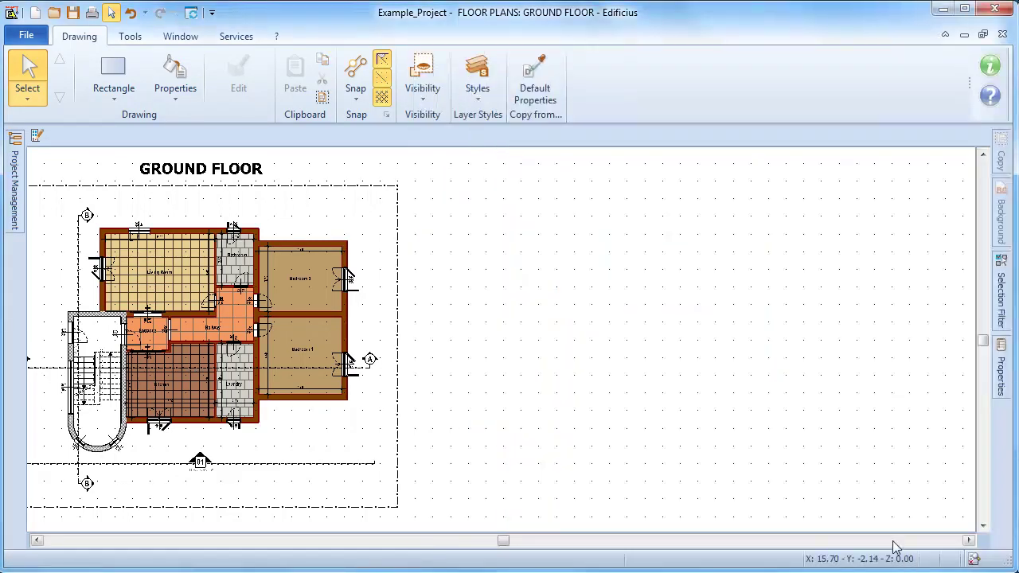
# Open the 01 Ground Floor plan view, window-select the whole plan, and show its properties.
pyautogui.click(17, 187)
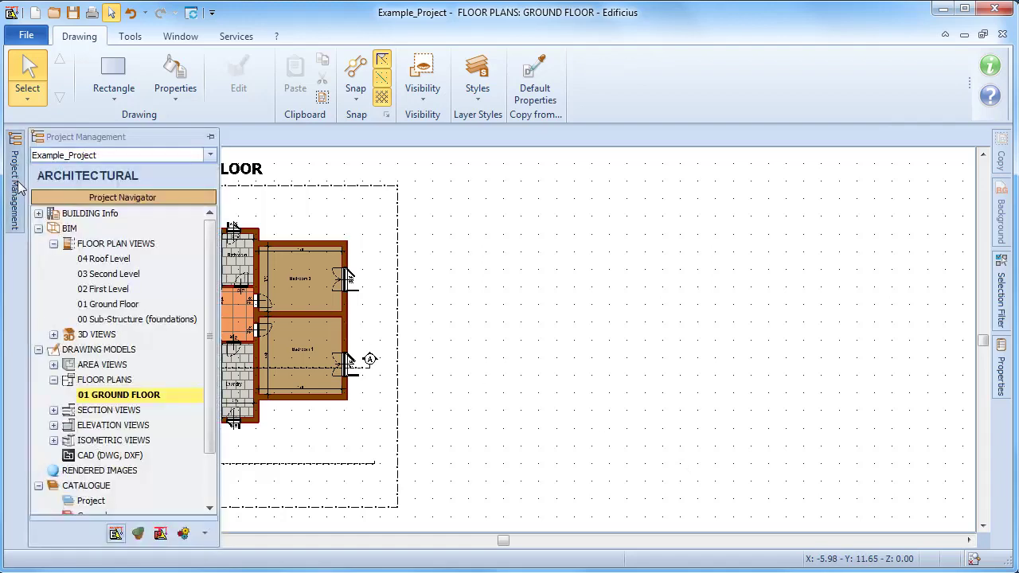
pyautogui.doubleClick(90, 305)
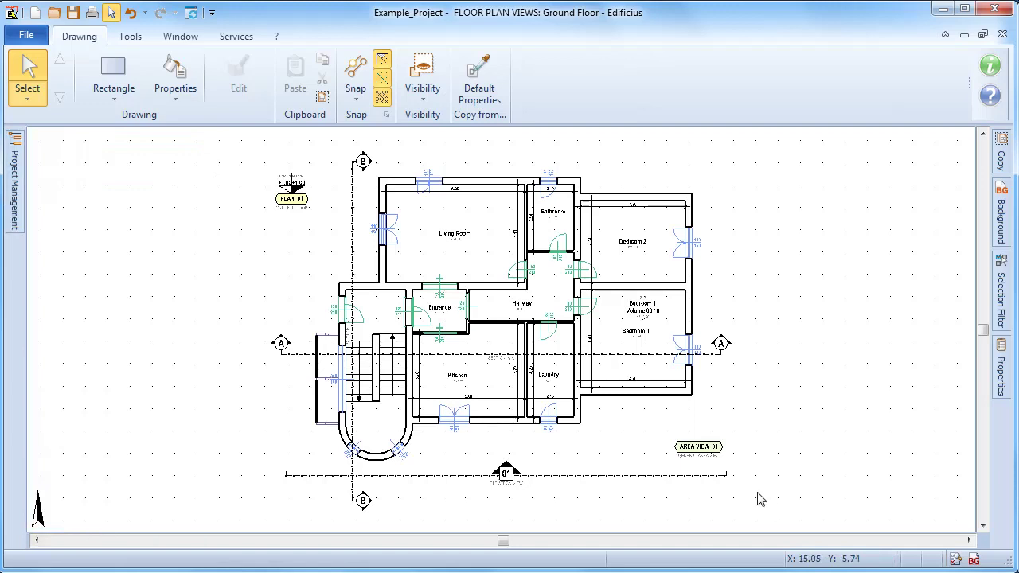
pyautogui.moveTo(758, 494); pyautogui.dragTo(247, 141)
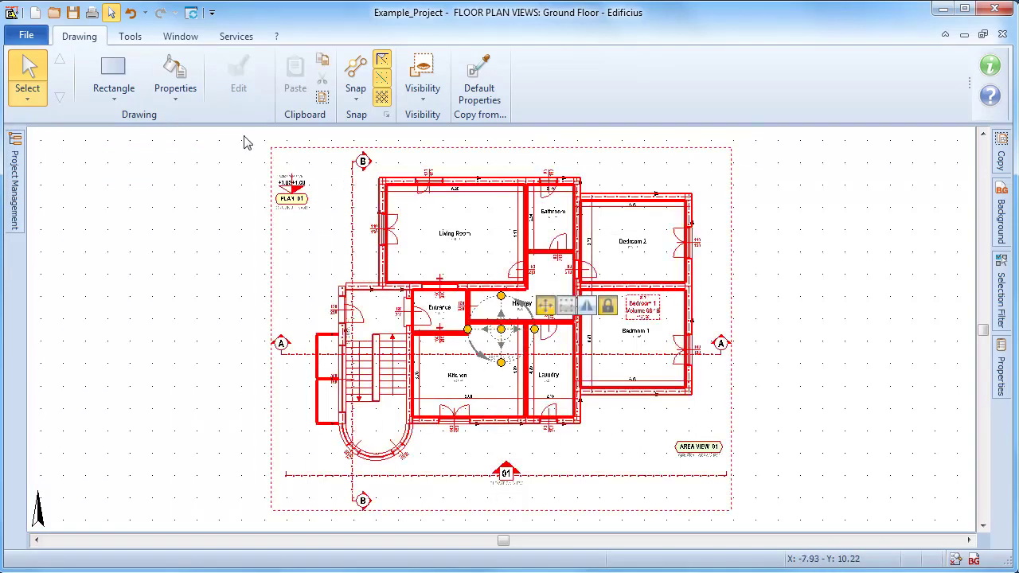
pyautogui.click(1002, 381)
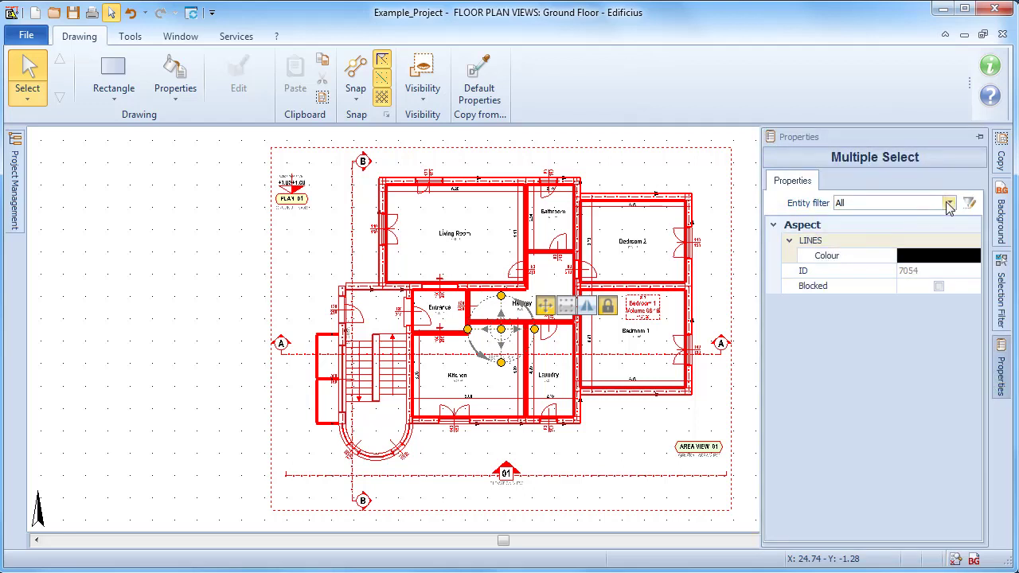
# Filter the selection to the 34 Vertical envelope walls and assign them to My Layer.
pyautogui.click(949, 204)
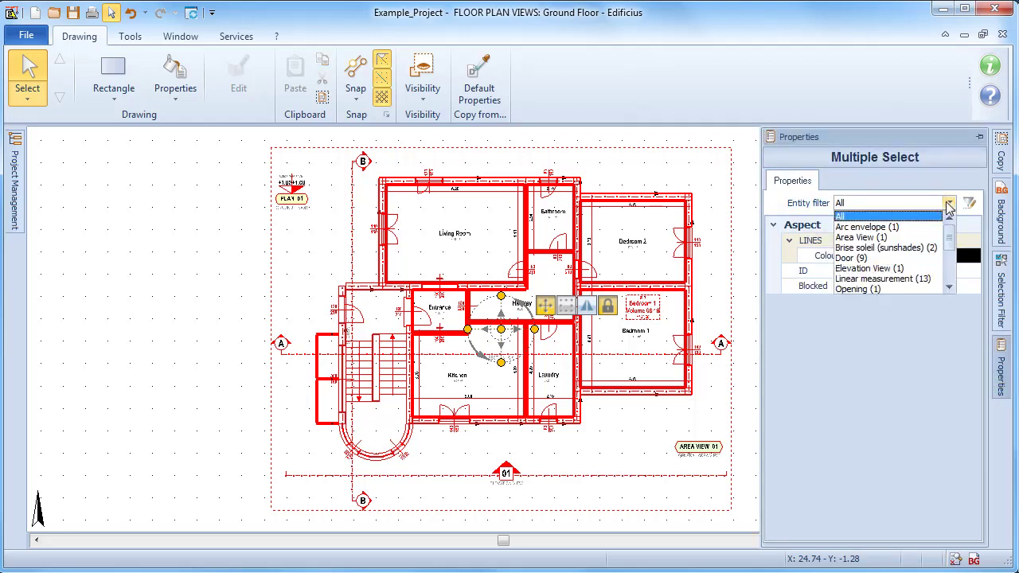
pyautogui.click(950, 288)
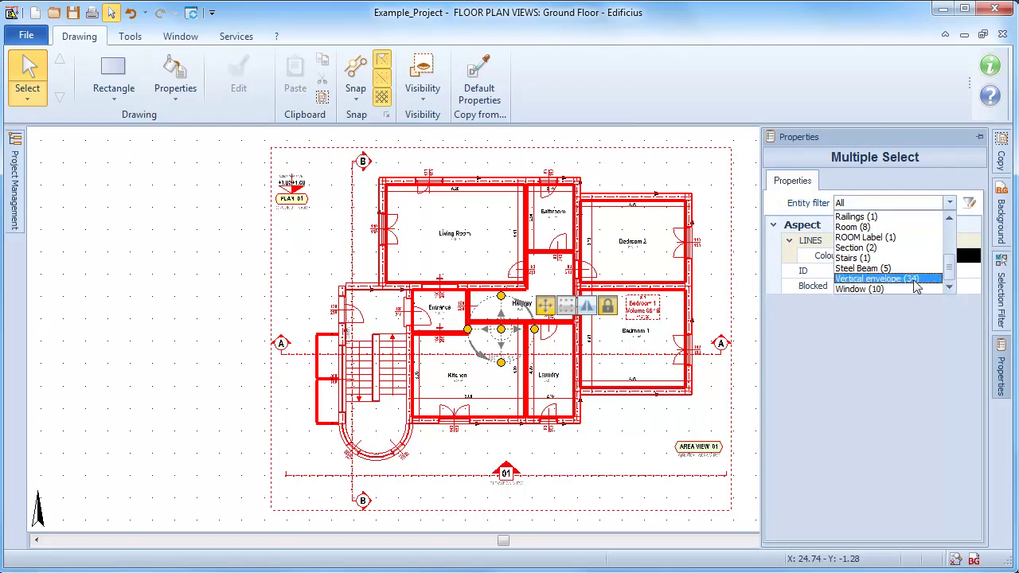
pyautogui.click(915, 279)
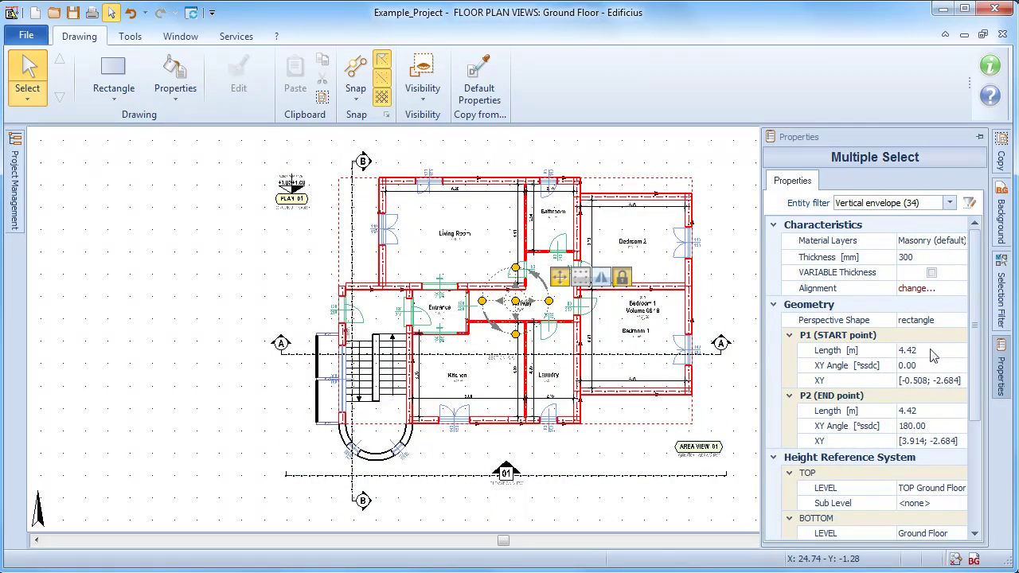
pyautogui.moveTo(975, 359); pyautogui.dragTo(979, 472)
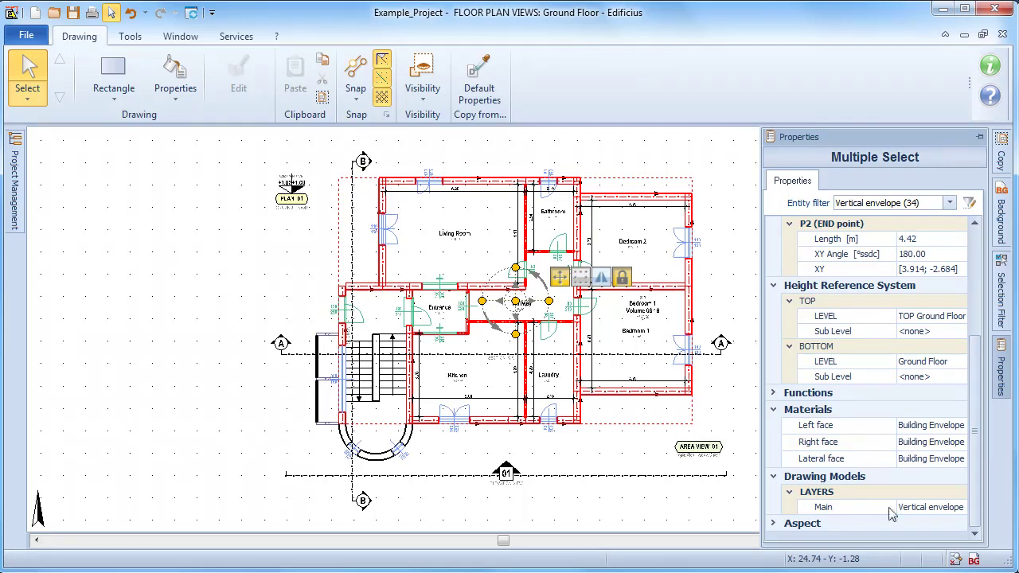
pyautogui.click(918, 508)
pyautogui.click(960, 508)
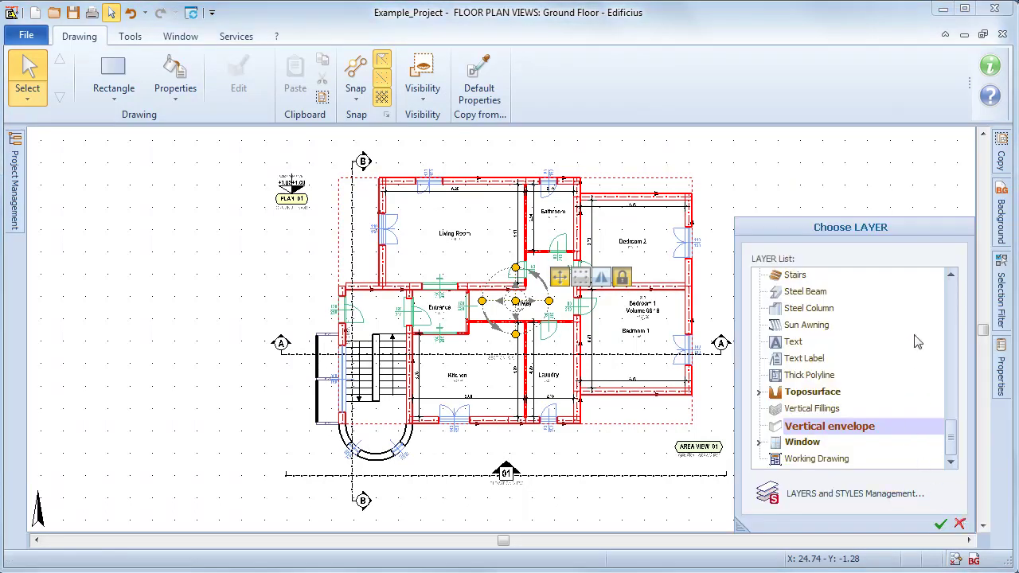
pyautogui.click(951, 278)
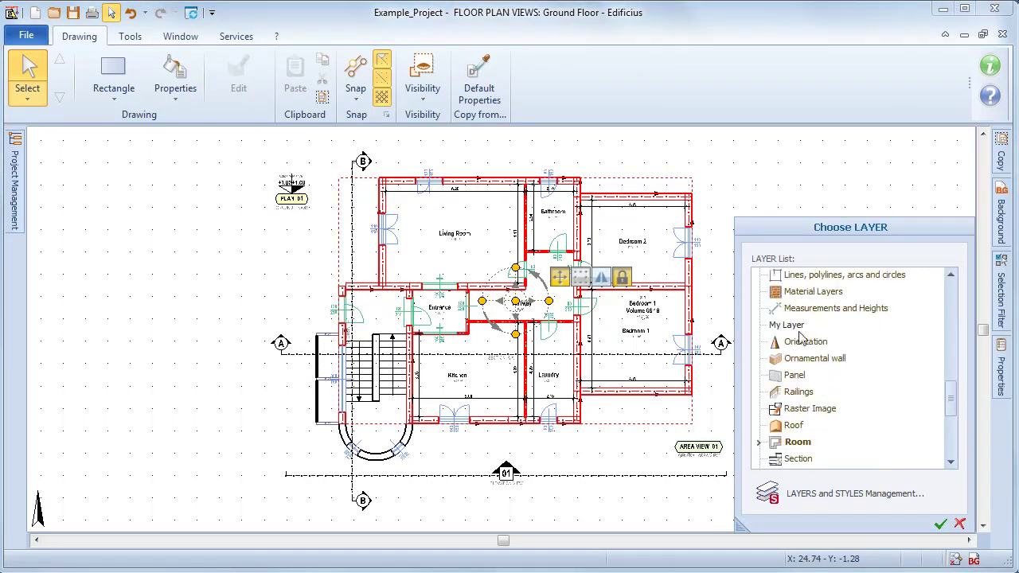
pyautogui.click(796, 333)
pyautogui.click(940, 524)
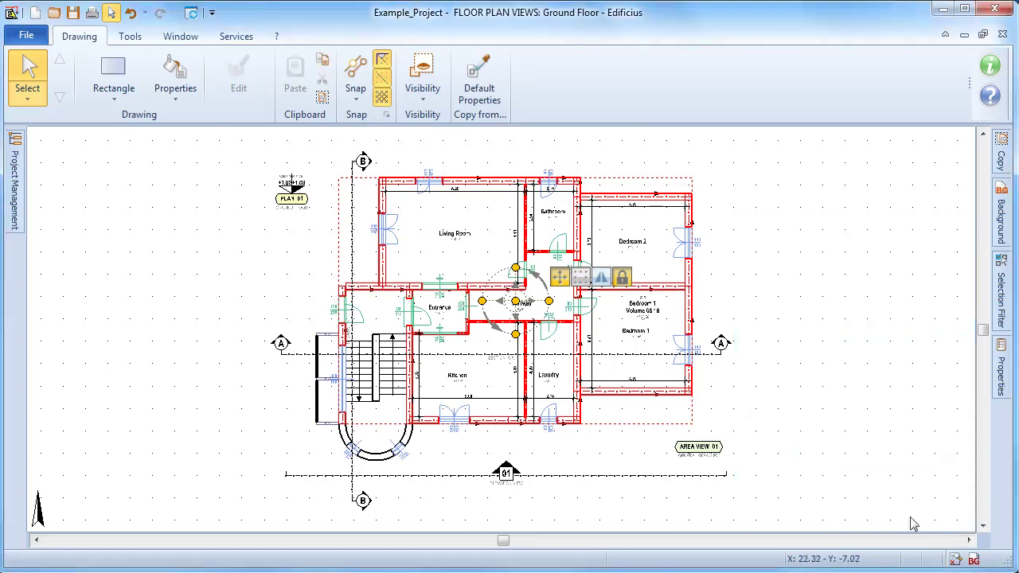
pyautogui.click(22, 180)
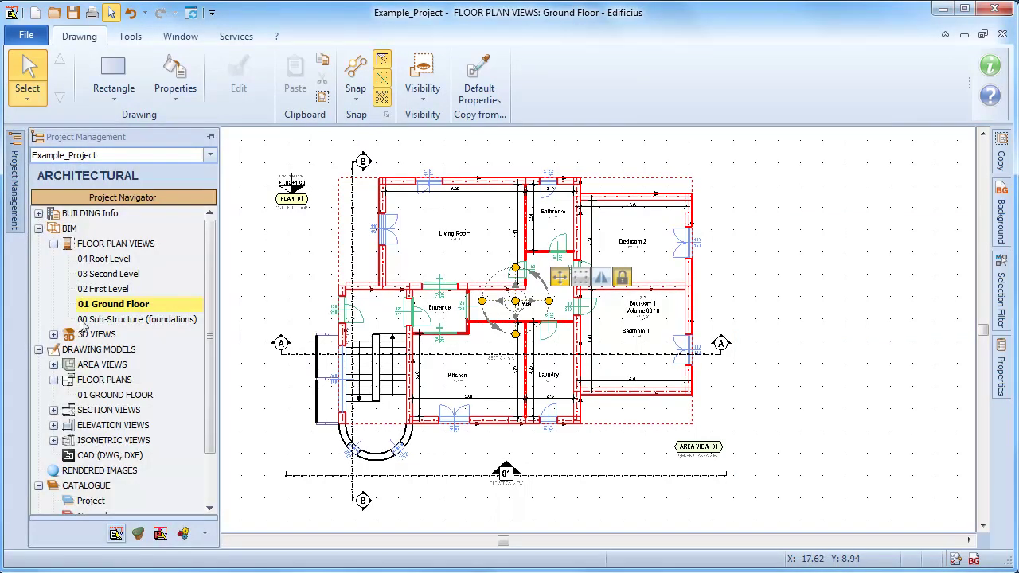
# Open the 01 GROUND FLOOR drawing model and its styles and layers editor.
pyautogui.doubleClick(101, 395)
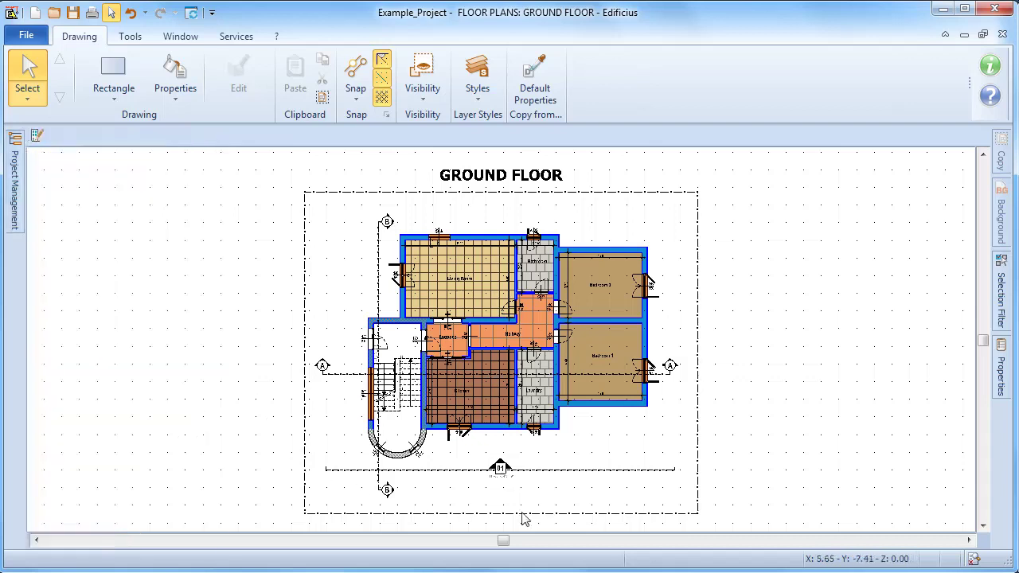
pyautogui.click(477, 87)
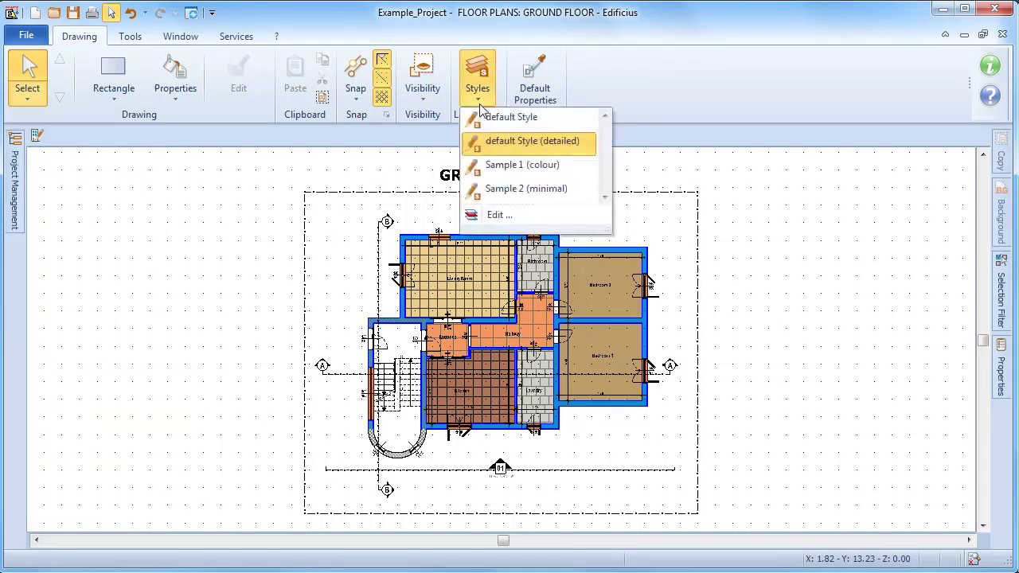
pyautogui.click(495, 214)
pyautogui.moveTo(399, 205); pyautogui.dragTo(123, 205, button='middle')
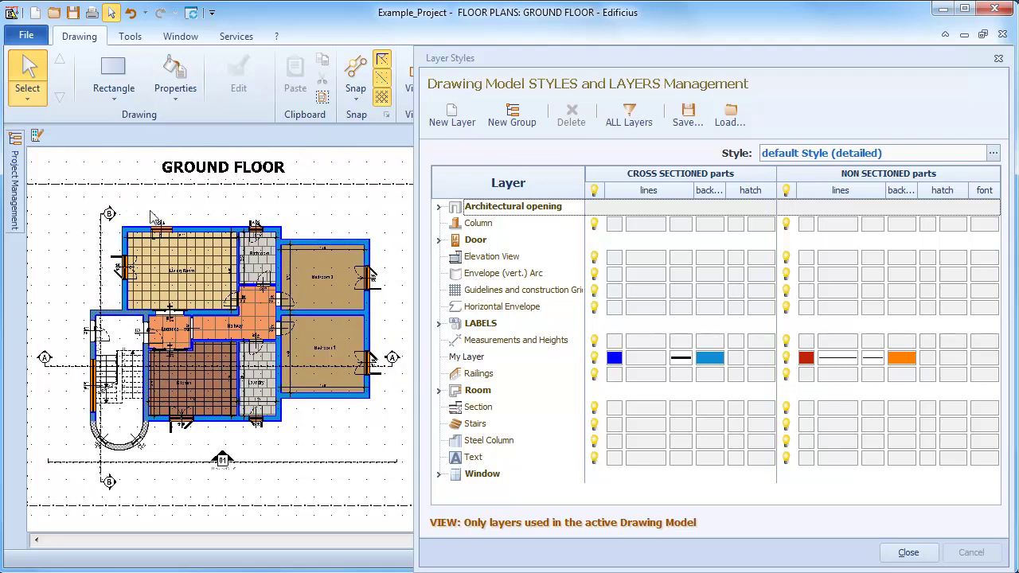
# Create a new plan style named 'Personal Style'.
pyautogui.click(994, 153)
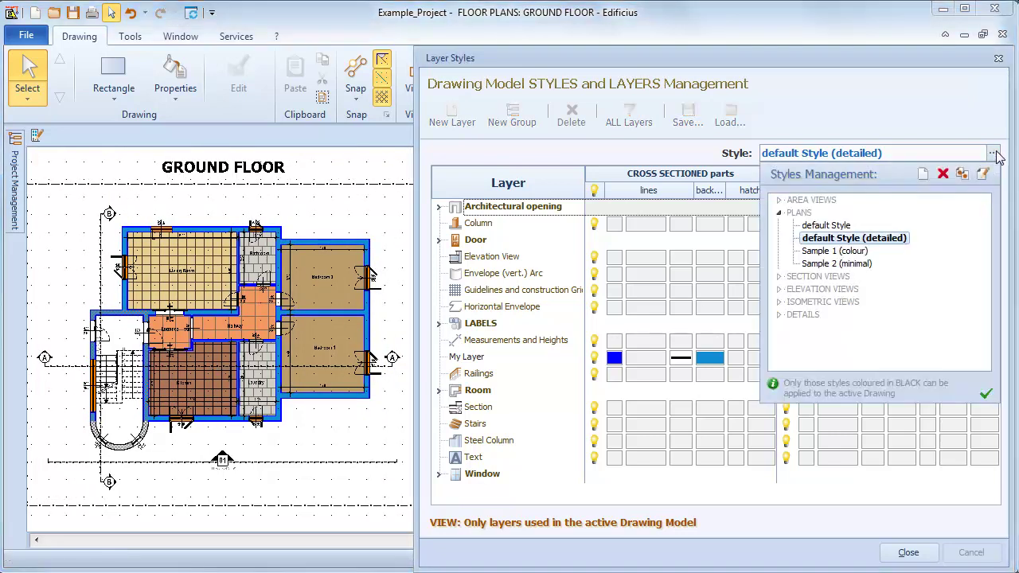
pyautogui.rightClick(885, 241)
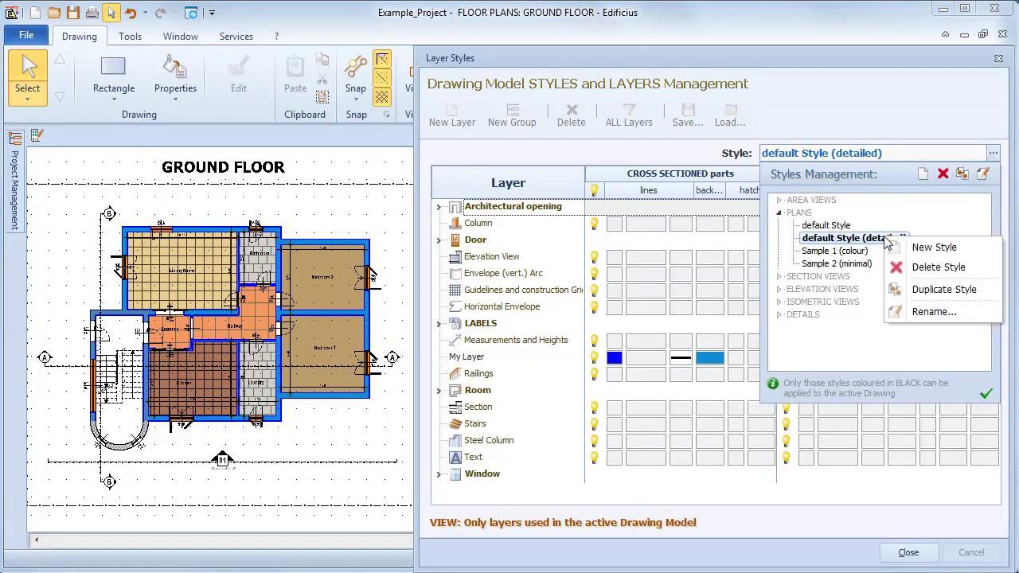
pyautogui.click(930, 252)
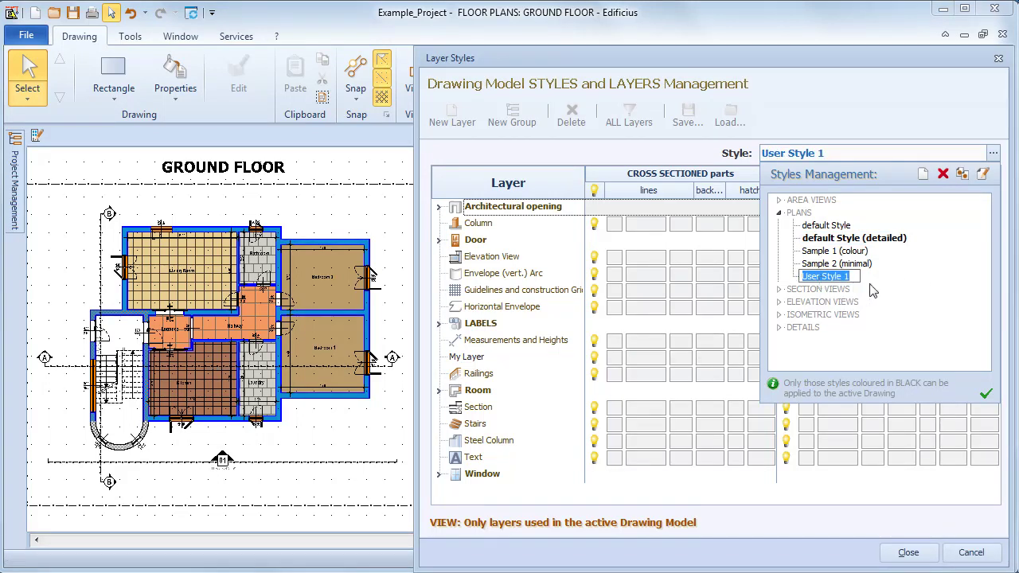
pyautogui.write('Personal Style')
pyautogui.press('Return')
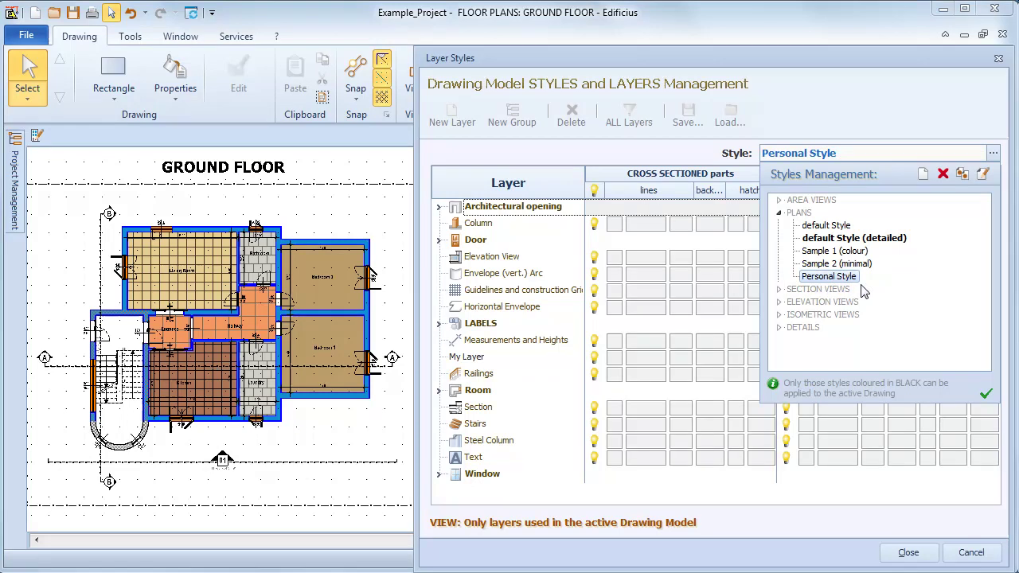
pyautogui.click(986, 394)
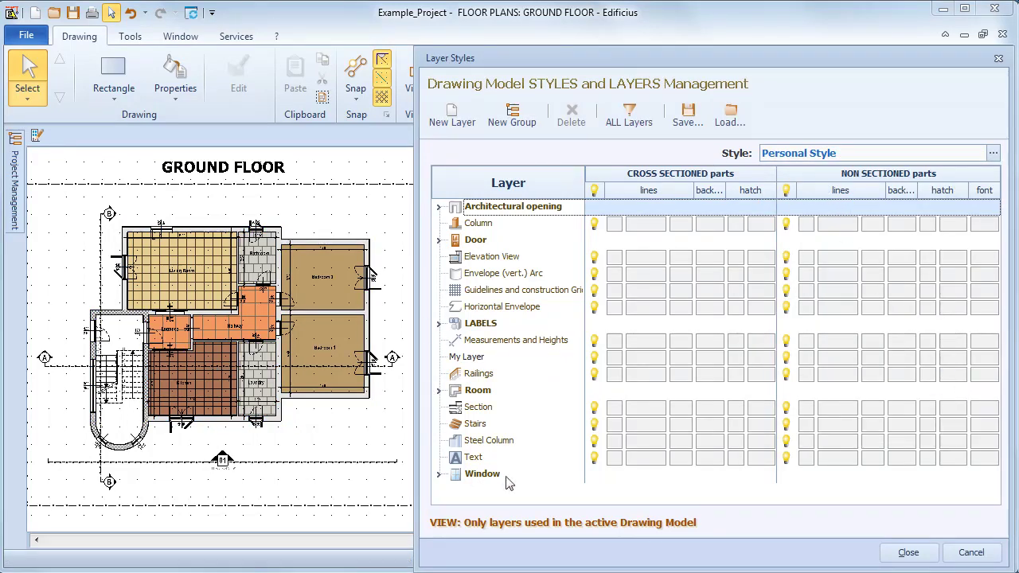
# Colour the Stairs layer in Personal Style, then switch the plan back to the blue-walled style.
pyautogui.click(579, 422)
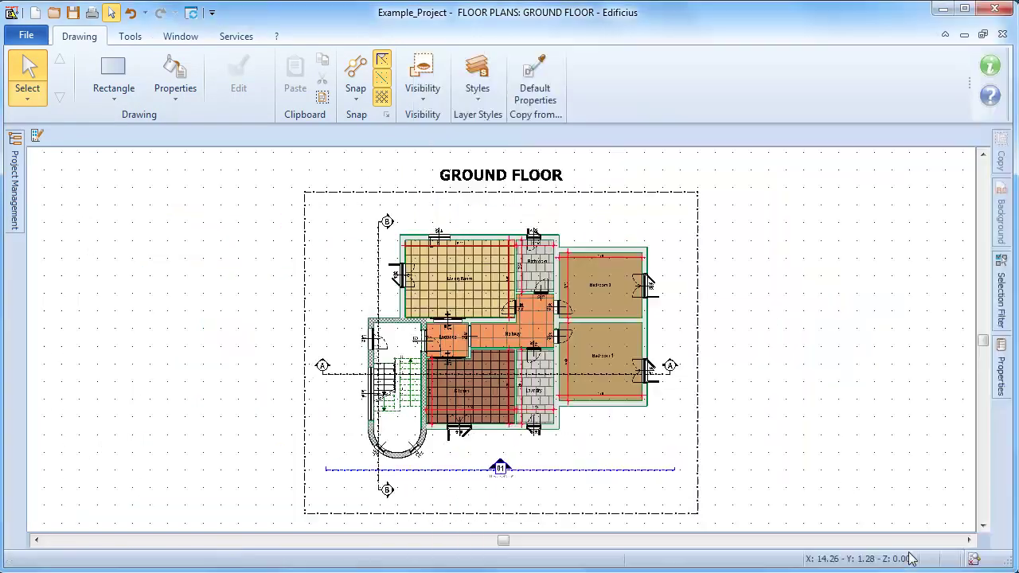
pyautogui.click(906, 552)
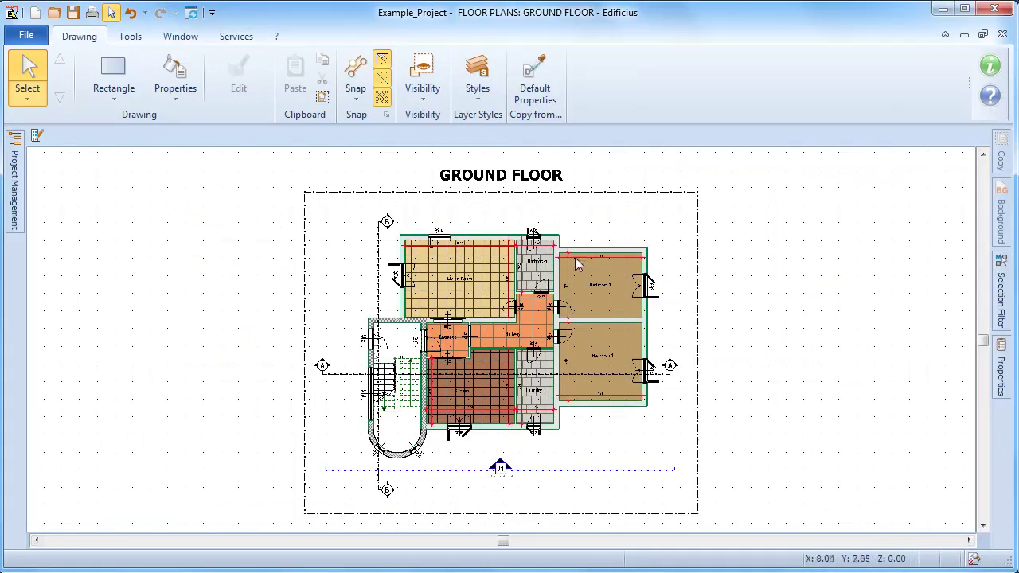
pyautogui.click(479, 94)
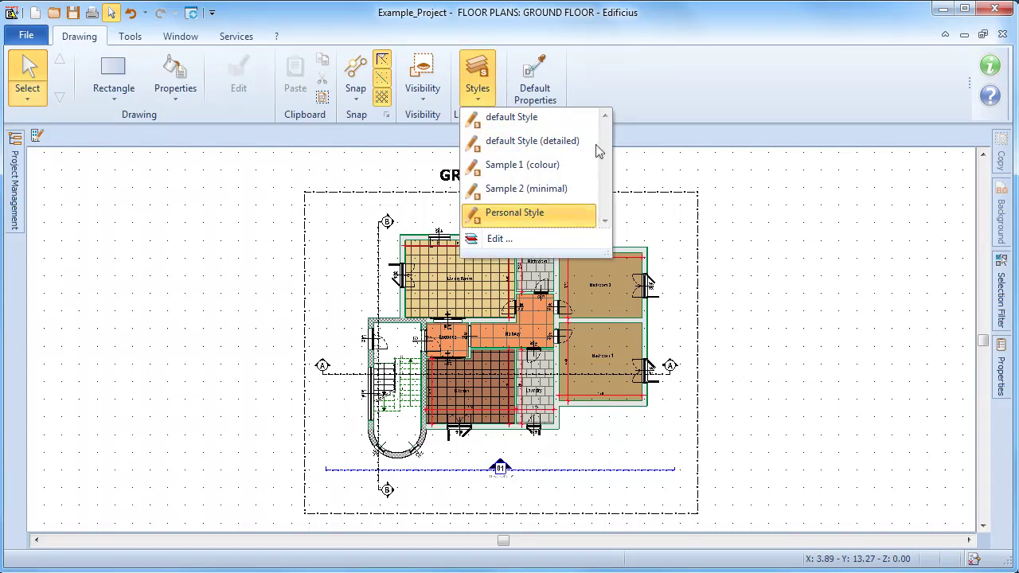
pyautogui.click(566, 151)
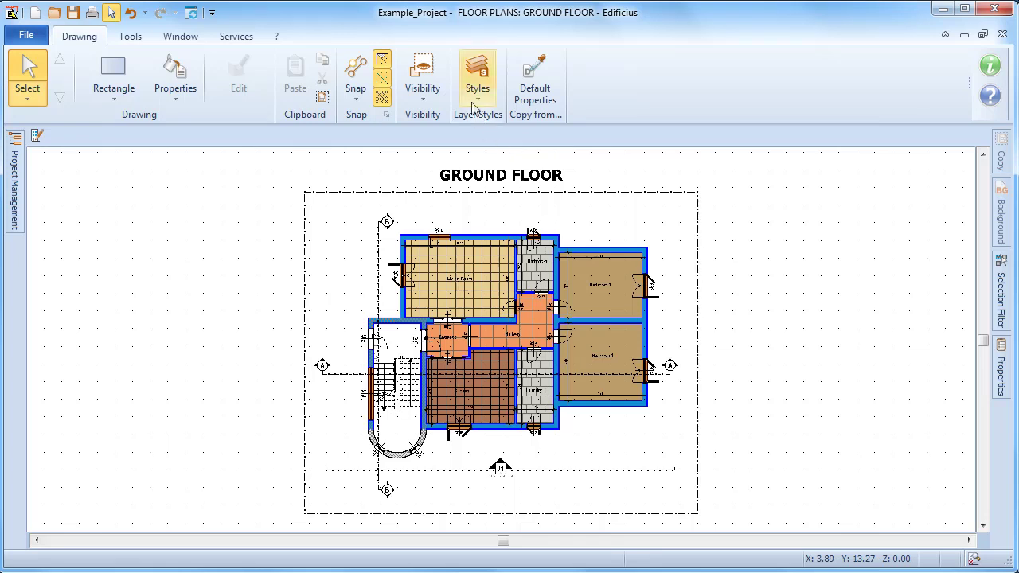